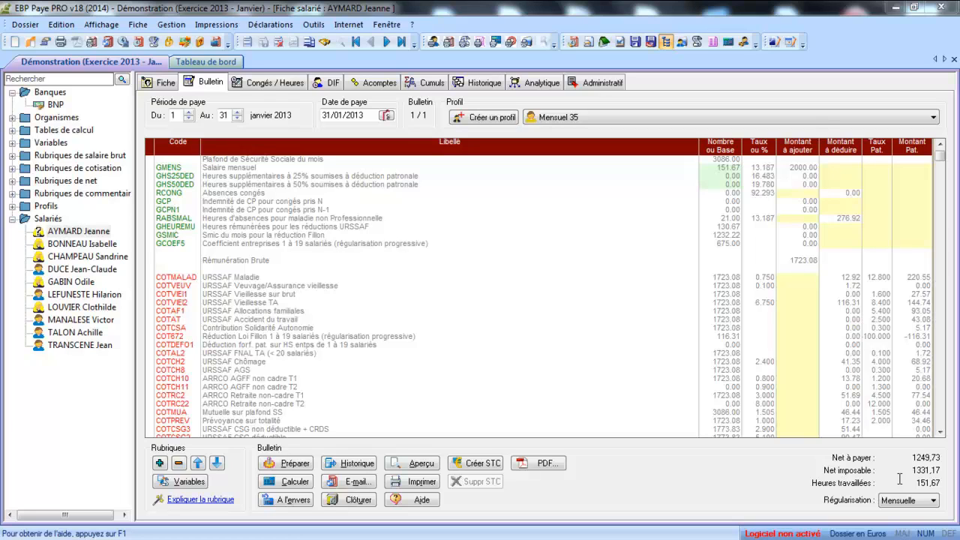
# Mark 2 to 4 January as Maladie non professionnelle in the employee's absence calendar and save the record.
pyautogui.click(279, 88)
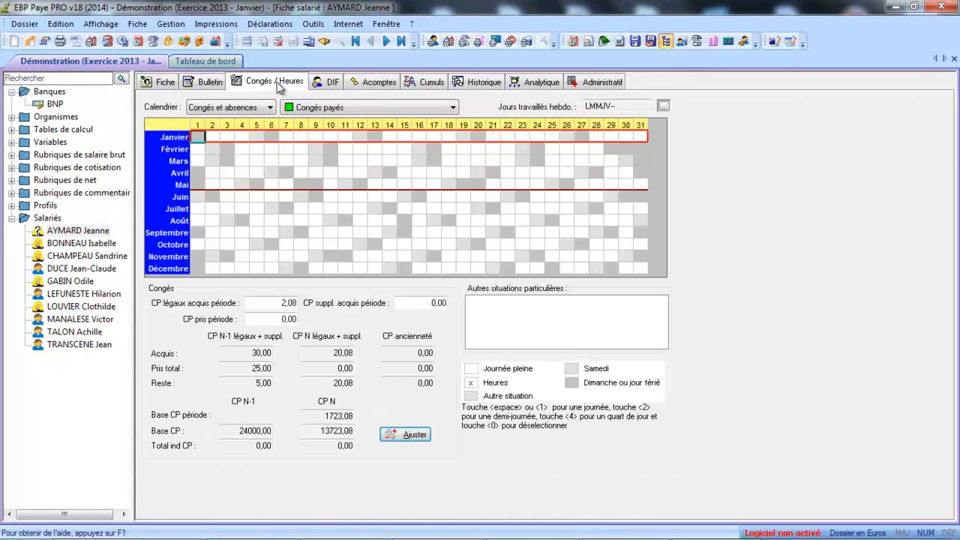
pyautogui.click(321, 109)
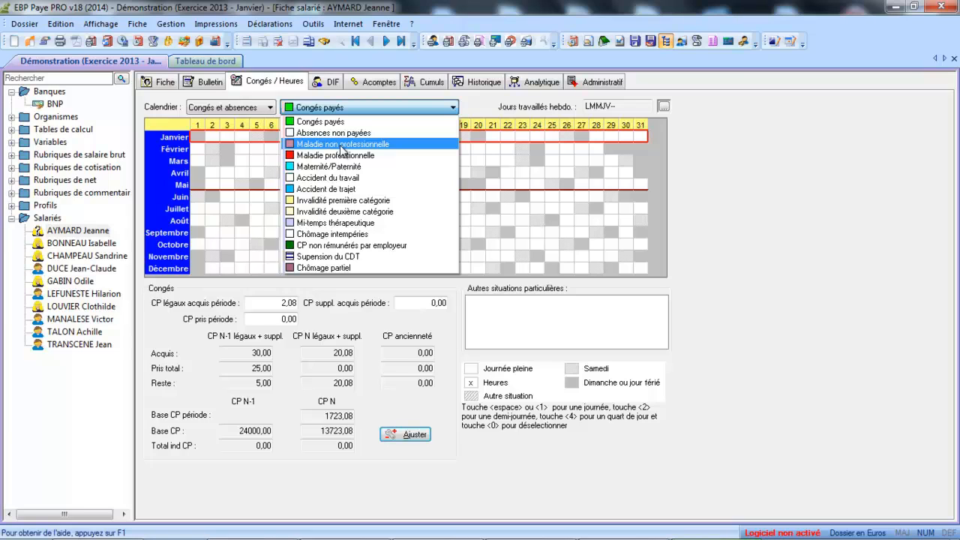
pyautogui.click(342, 144)
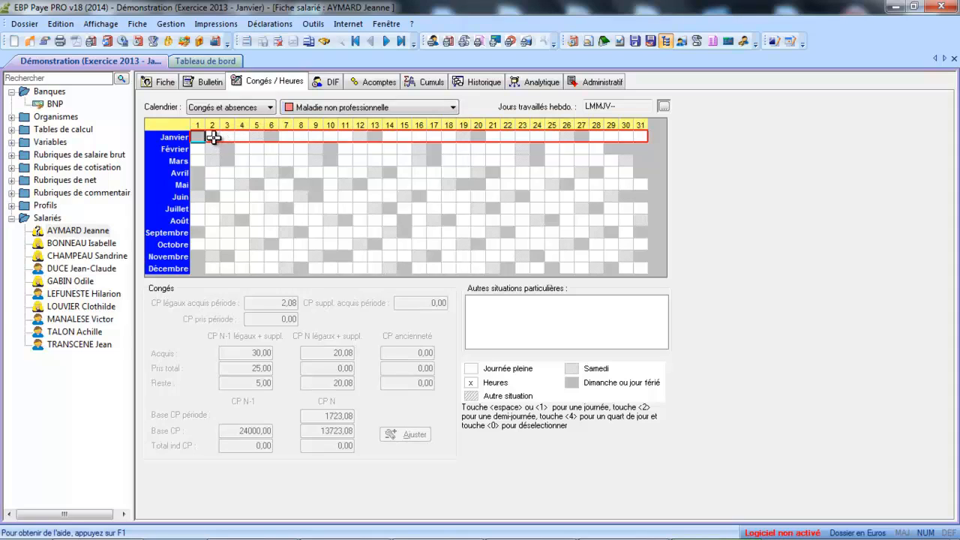
pyautogui.moveTo(213, 137); pyautogui.dragTo(247, 138)
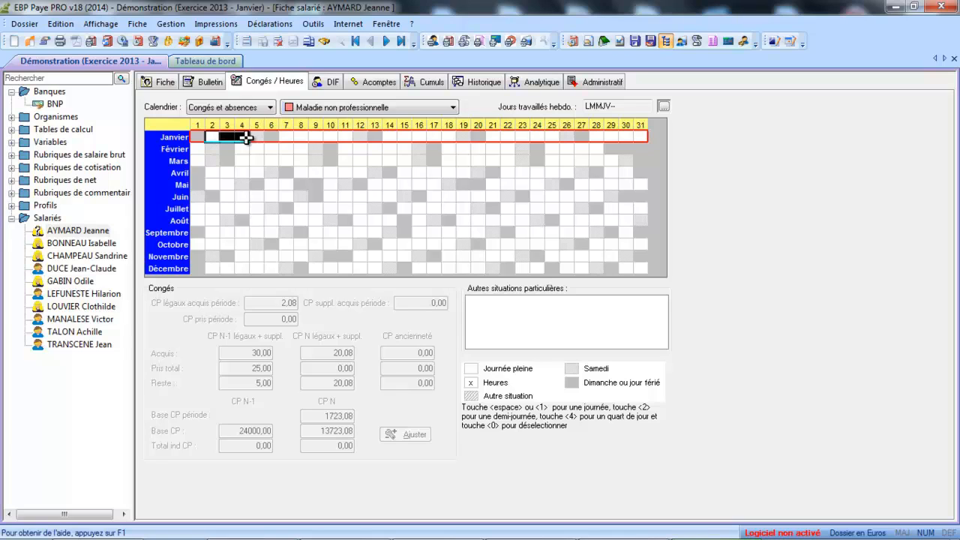
pyautogui.press('space')
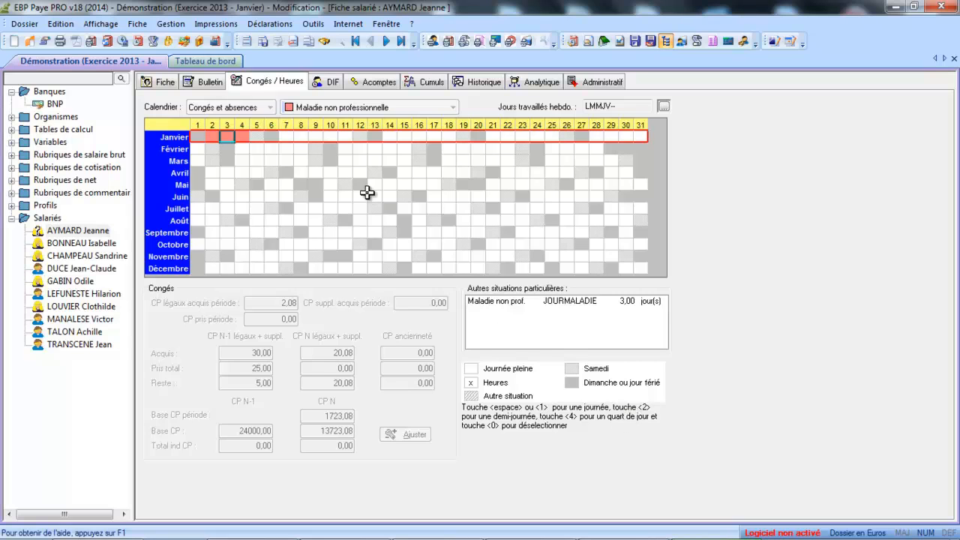
pyautogui.click(206, 84)
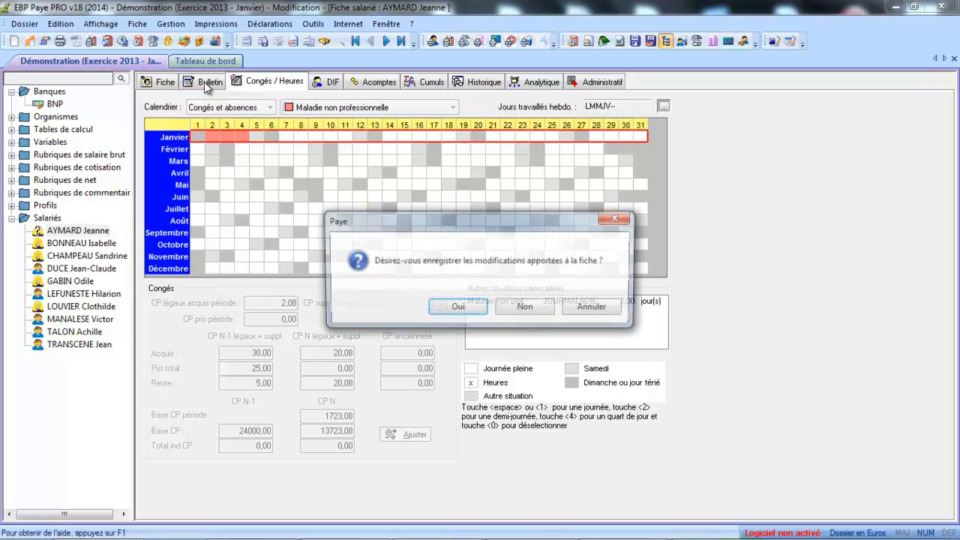
pyautogui.click(473, 312)
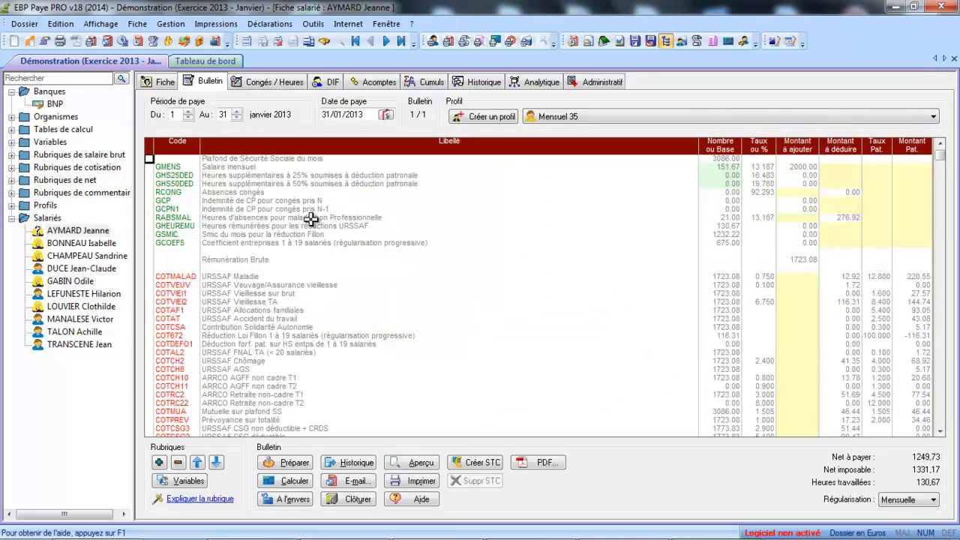
# Add the gross-pay item GMAINMAL (Rémunération à la charge de l'employeur, pour maladie) to the payslip.
pyautogui.click(187, 217)
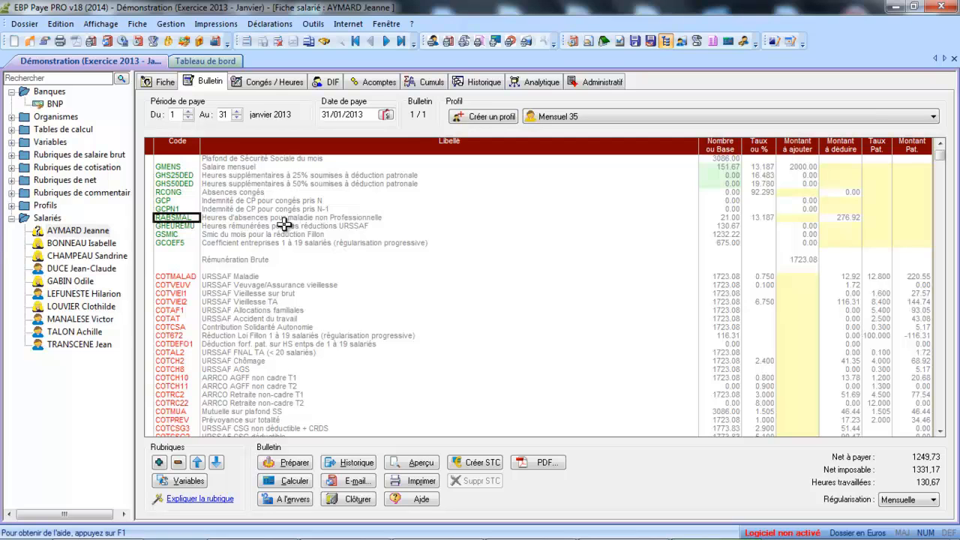
pyautogui.click(160, 463)
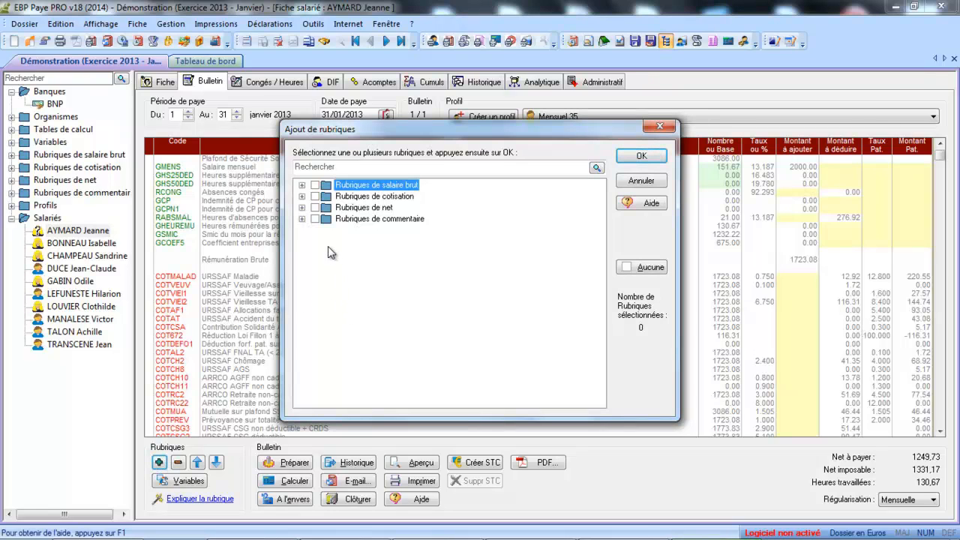
pyautogui.click(302, 185)
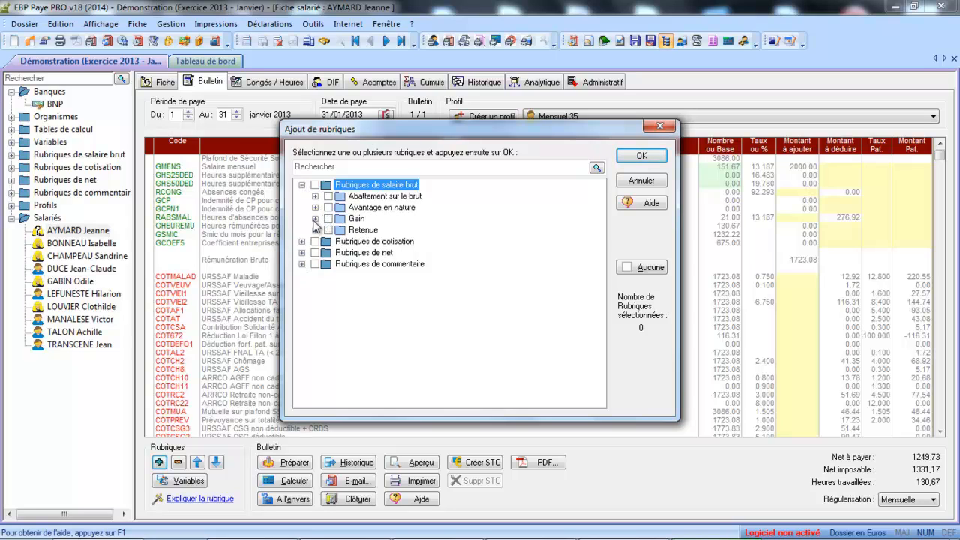
pyautogui.click(315, 219)
pyautogui.moveTo(599, 232); pyautogui.dragTo(609, 315)
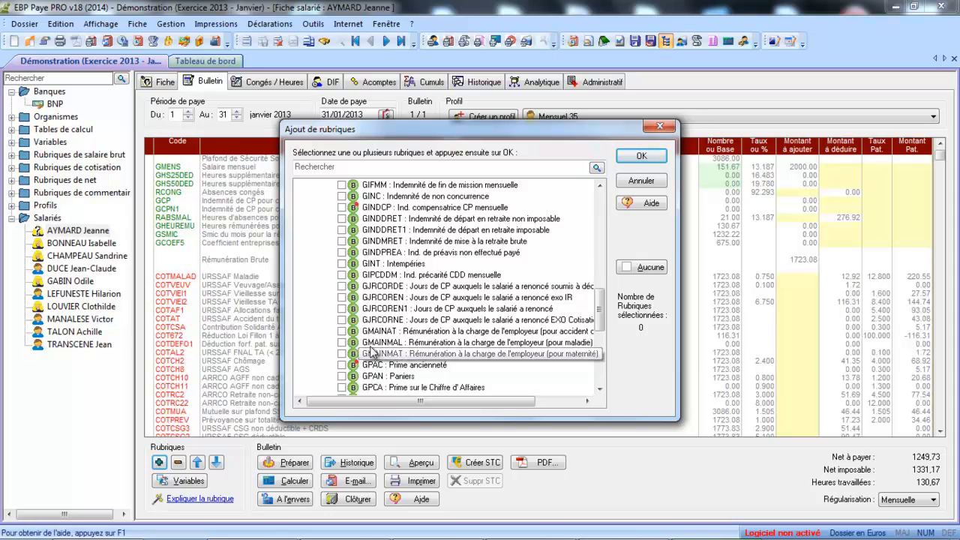
pyautogui.click(343, 343)
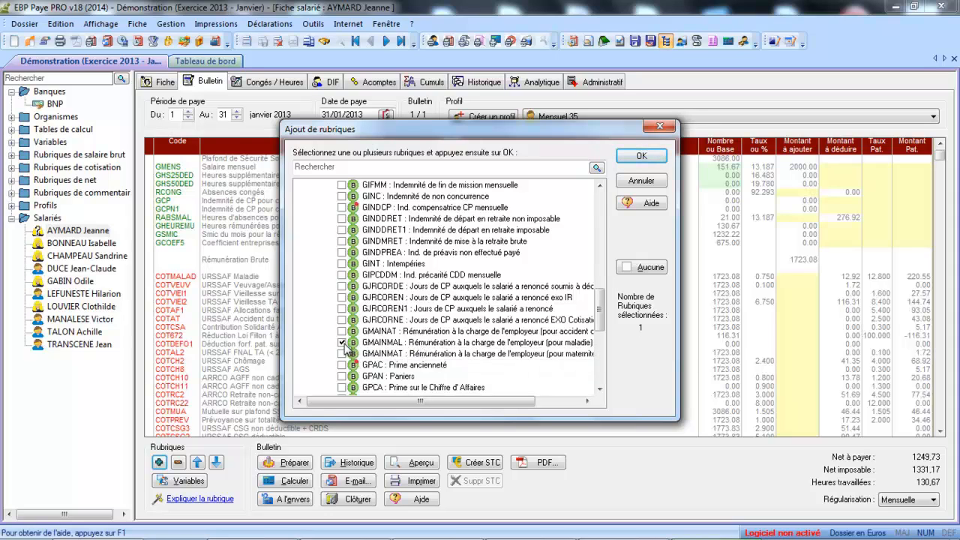
pyautogui.click(641, 156)
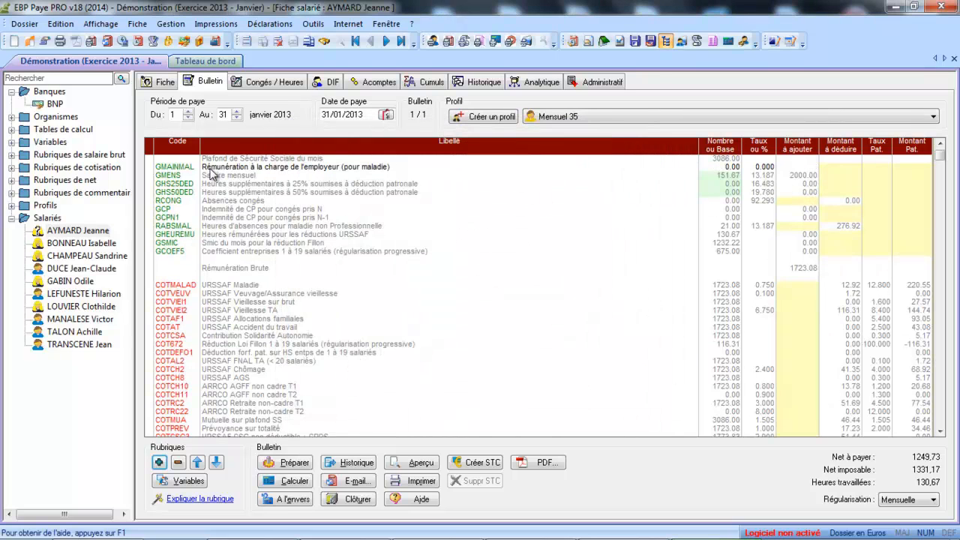
# Move the GMAINMAL line down the payslip so that it sits directly below RABSMAL.
pyautogui.click(192, 166)
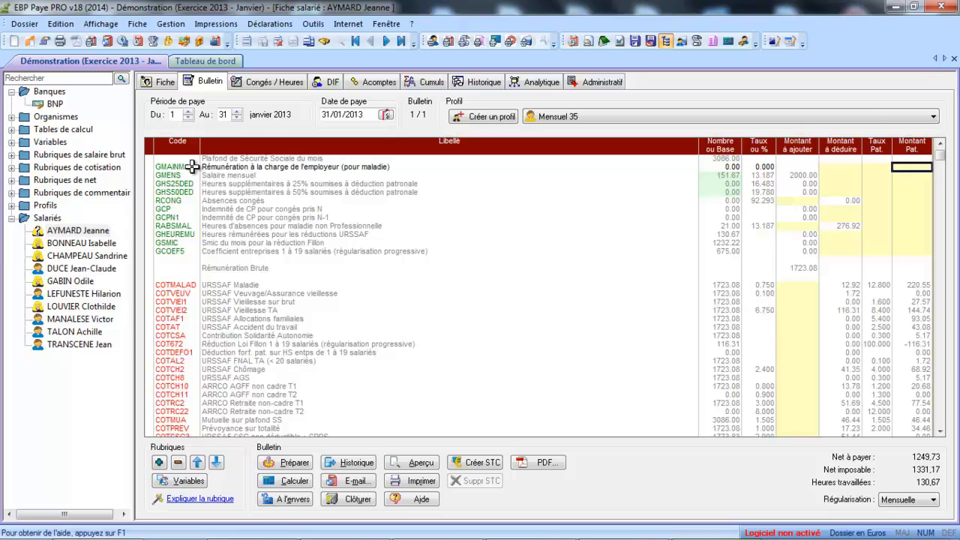
pyautogui.click(193, 167)
pyautogui.click(217, 467)
pyautogui.click(217, 463)
pyautogui.click(218, 463)
pyautogui.click(217, 463)
pyautogui.click(218, 463)
pyautogui.click(218, 463)
pyautogui.click(217, 463)
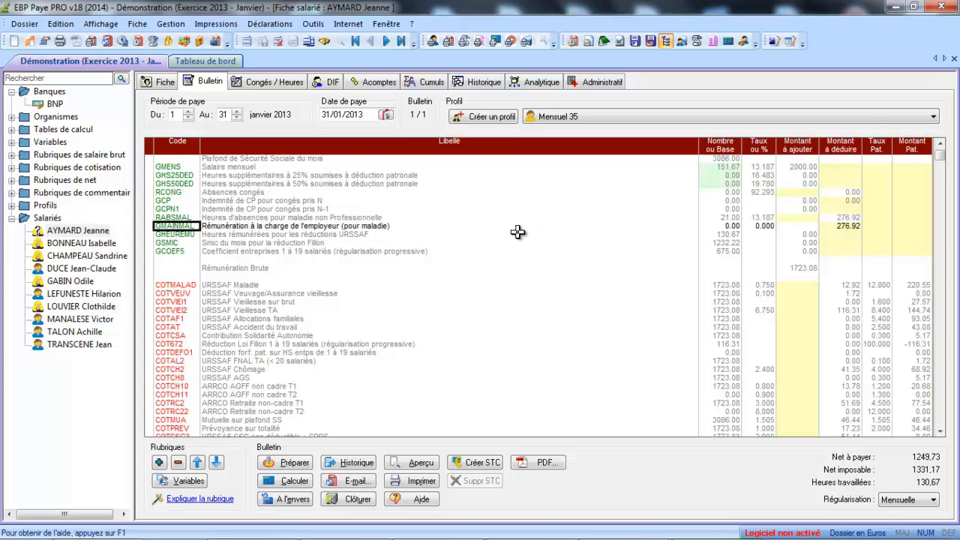
# Set the POURCMALA variable of the GMAINMAL line to 0.9.
pyautogui.doubleClick(729, 227)
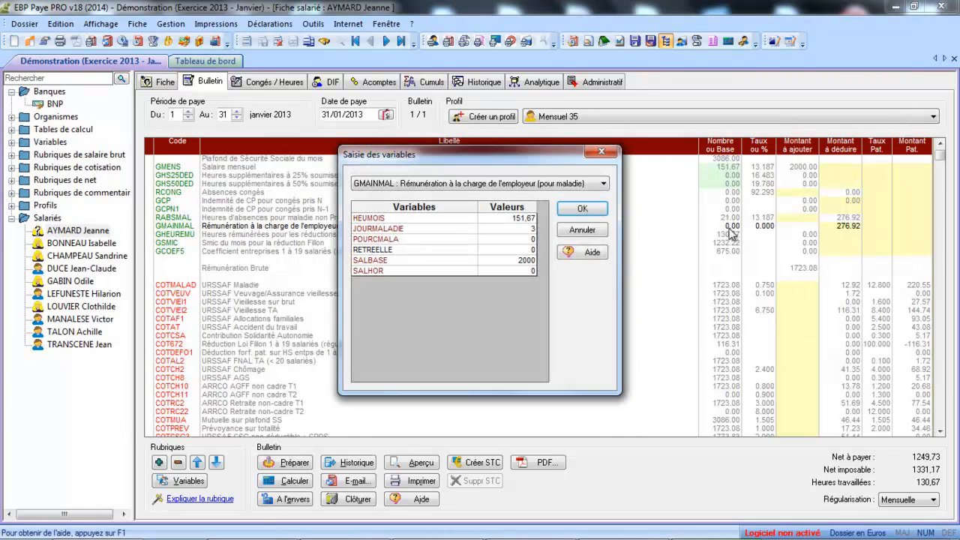
pyautogui.click(510, 239)
pyautogui.click(502, 241)
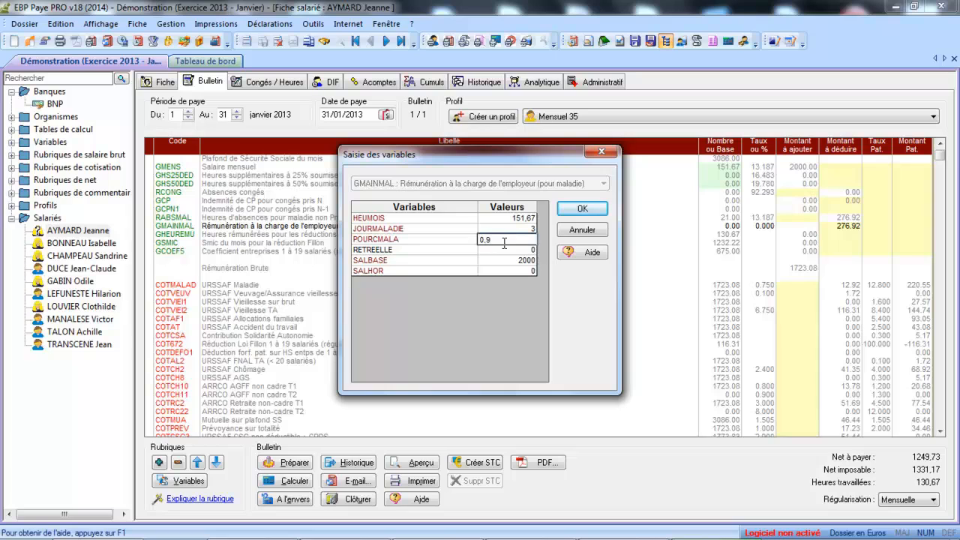
pyautogui.write('.9')
pyautogui.click(597, 210)
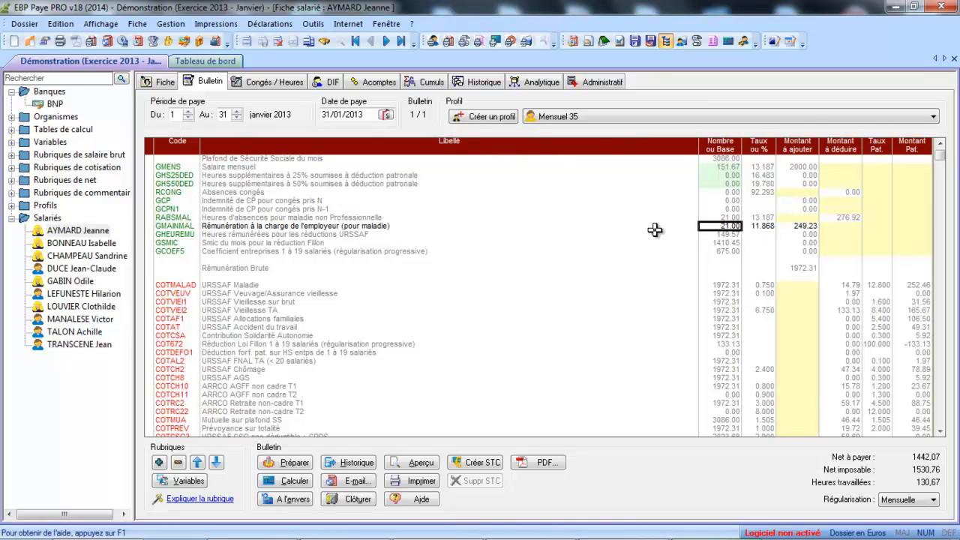
# Set the POURCMALA variable of the GMAINMAL line to 1.
pyautogui.doubleClick(729, 225)
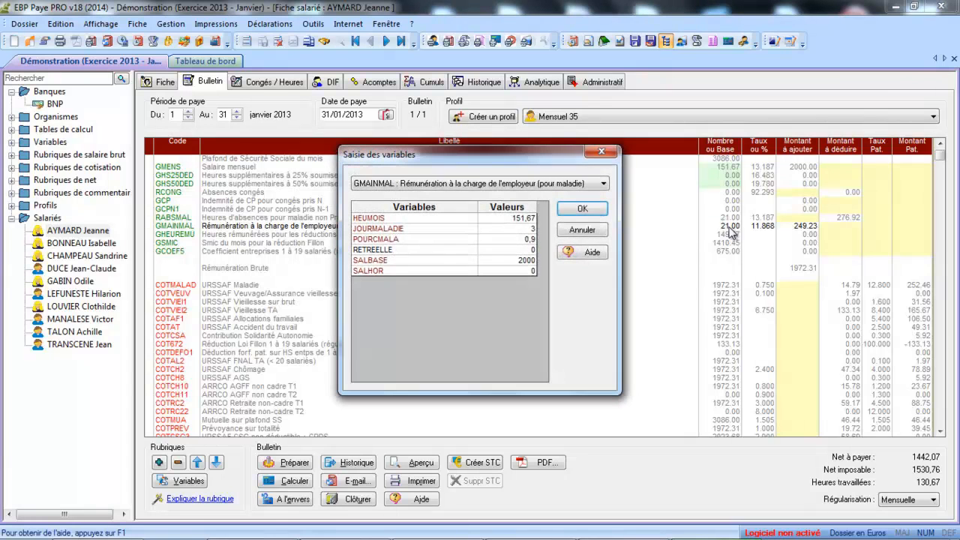
pyautogui.click(524, 239)
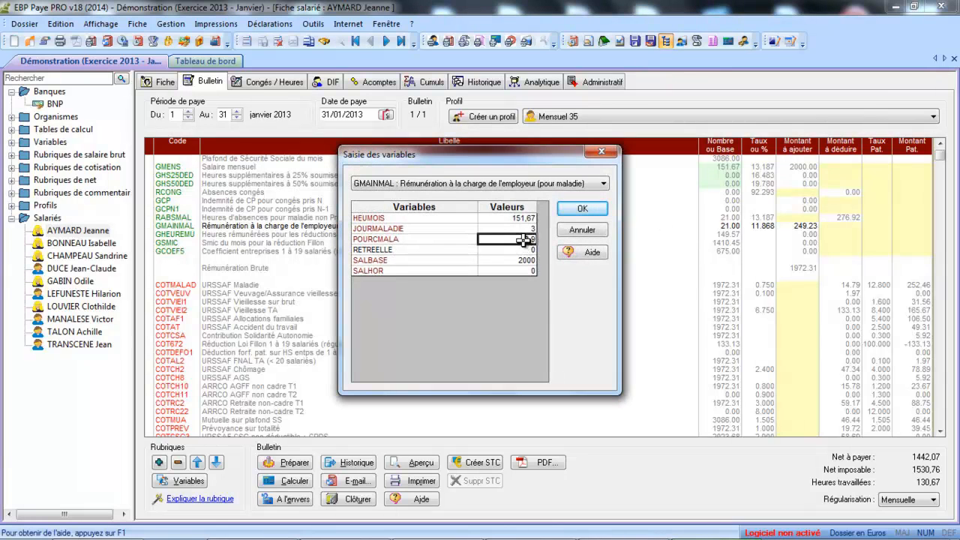
pyautogui.write('1')
pyautogui.click(582, 209)
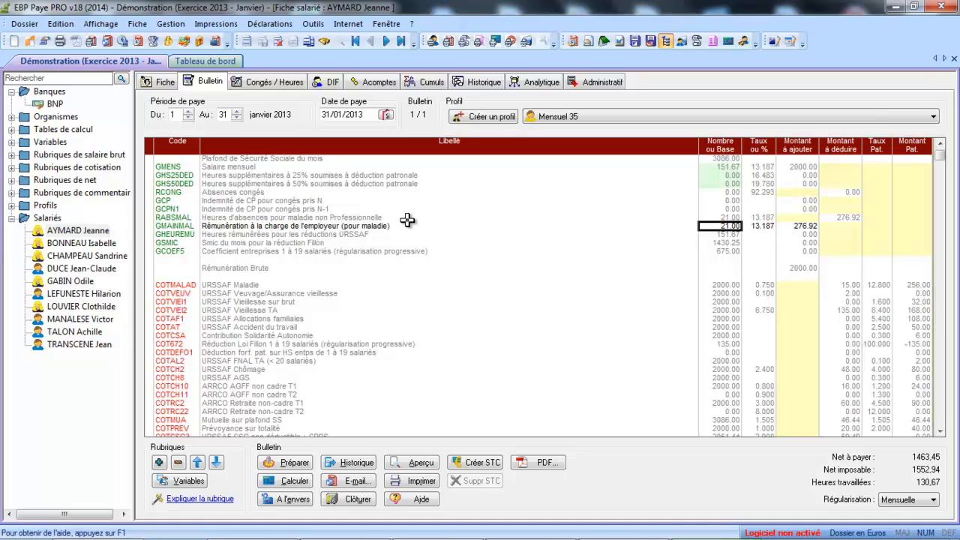
# Review the absence types offered for the leave calendar, keep Maladie non professionnelle selected, and return to the payslip.
pyautogui.click(267, 84)
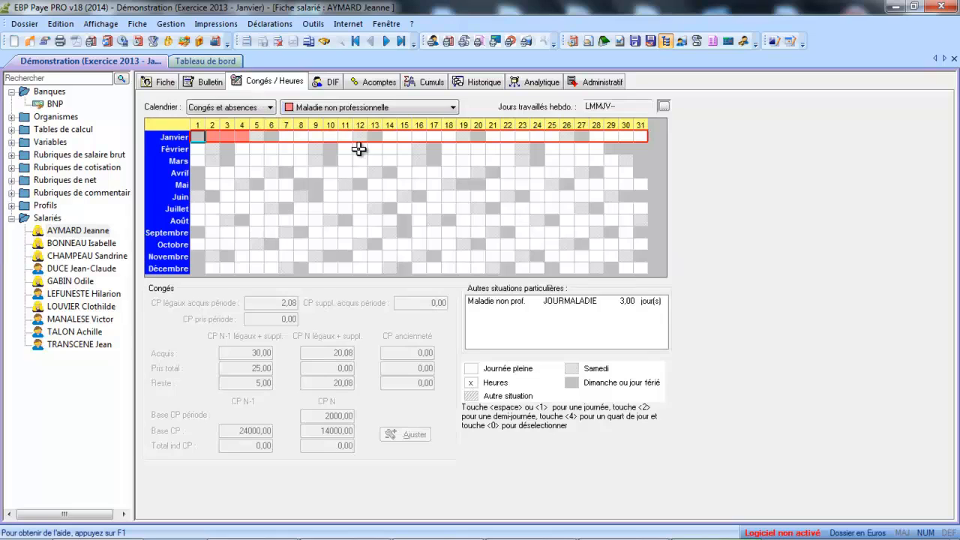
pyautogui.click(375, 109)
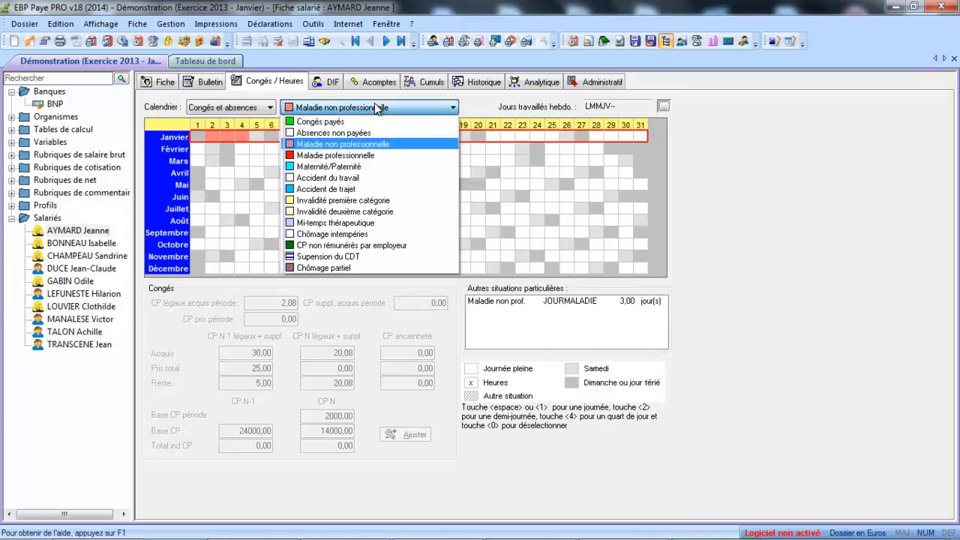
pyautogui.click(331, 145)
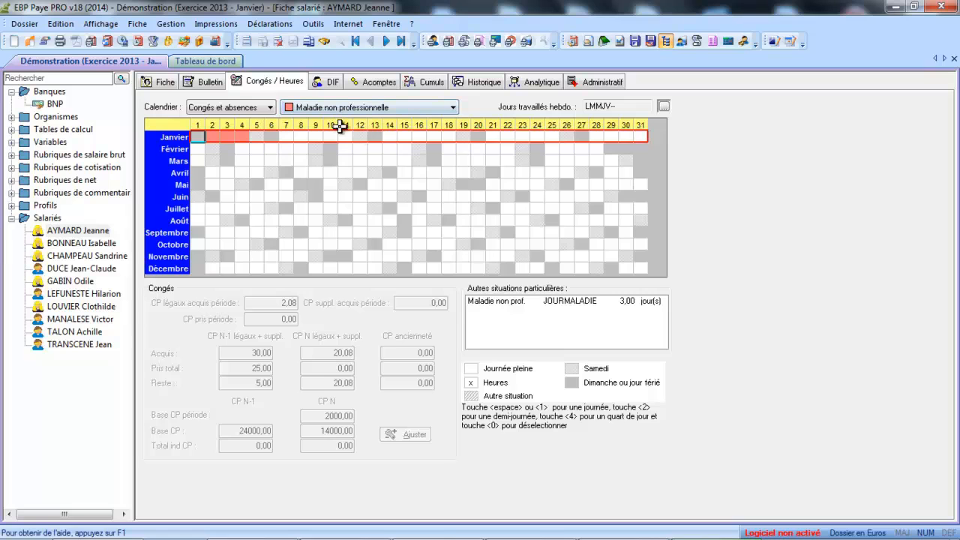
pyautogui.click(210, 83)
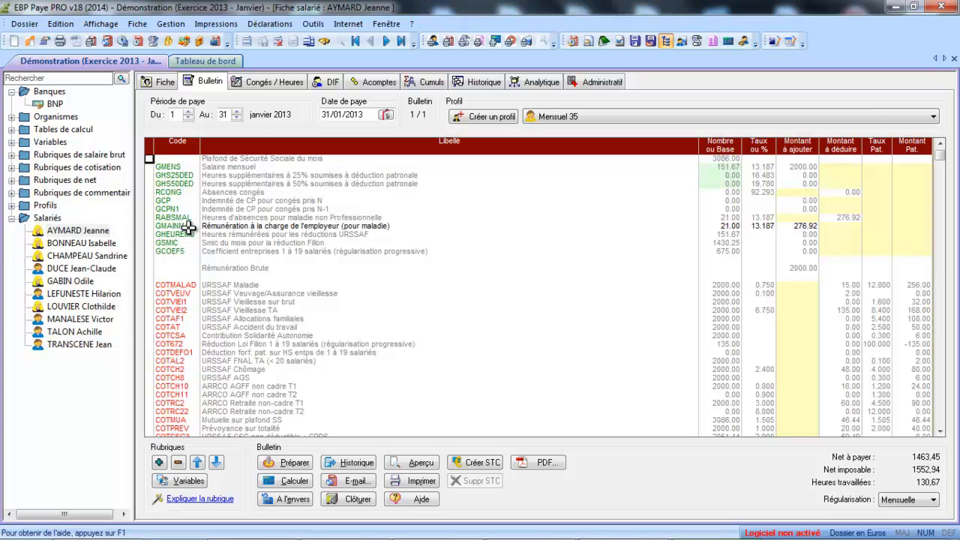
# Add GMAINMAL to the non-executive profile Mensuel 35 directly after RABSMAL and save the profile.
pyautogui.click(12, 205)
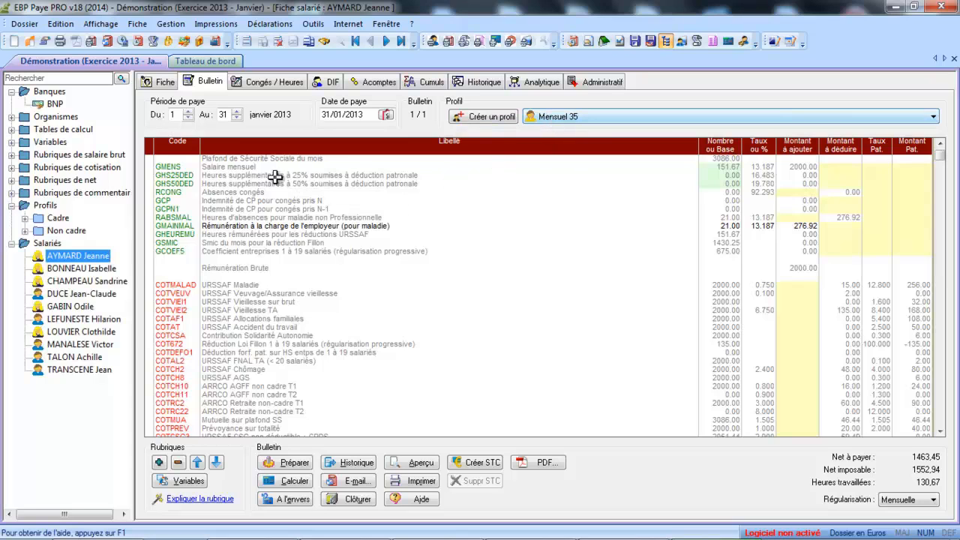
pyautogui.click(26, 231)
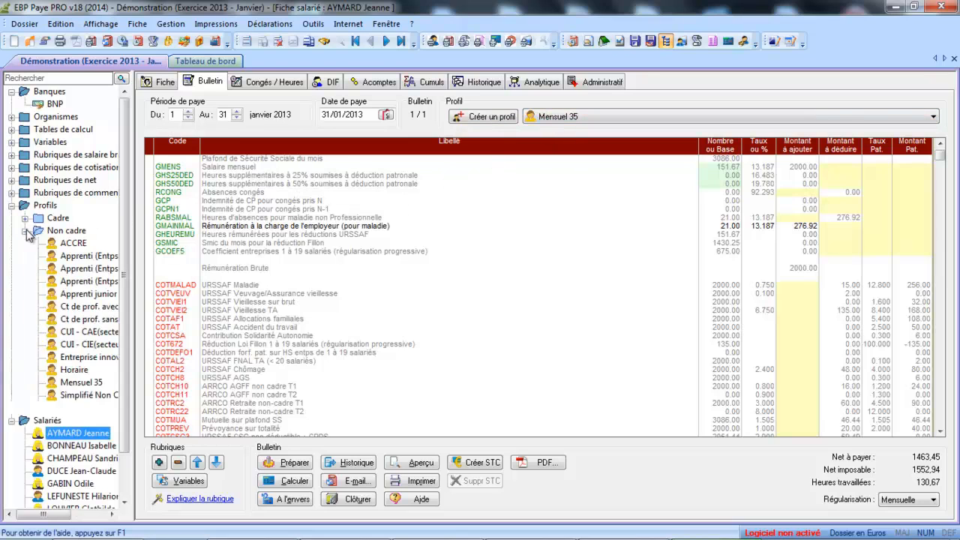
pyautogui.click(87, 382)
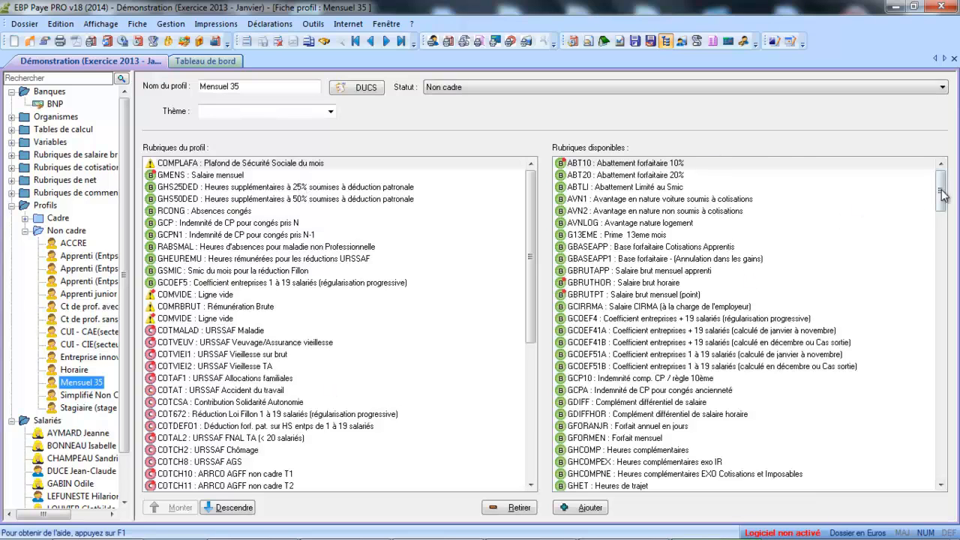
pyautogui.moveTo(940, 192); pyautogui.dragTo(951, 249)
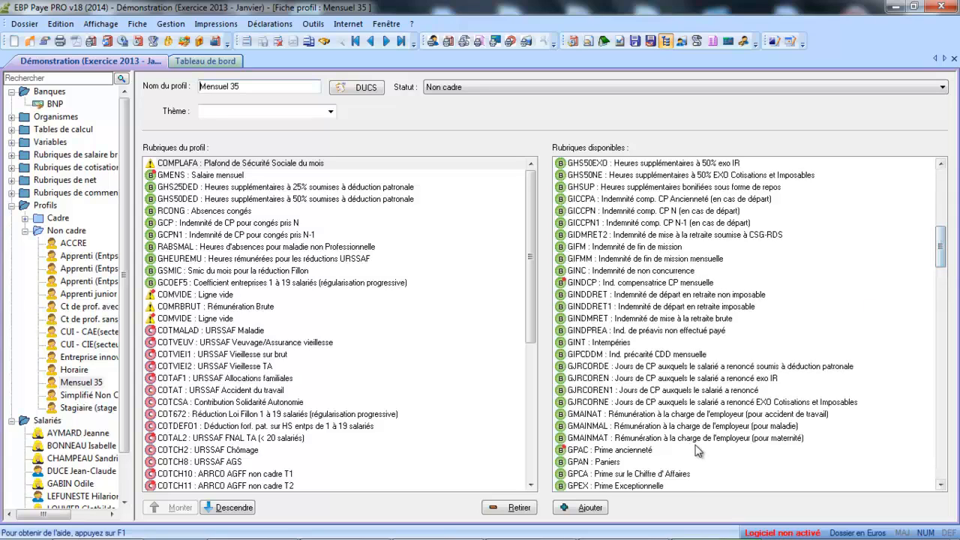
pyautogui.click(640, 426)
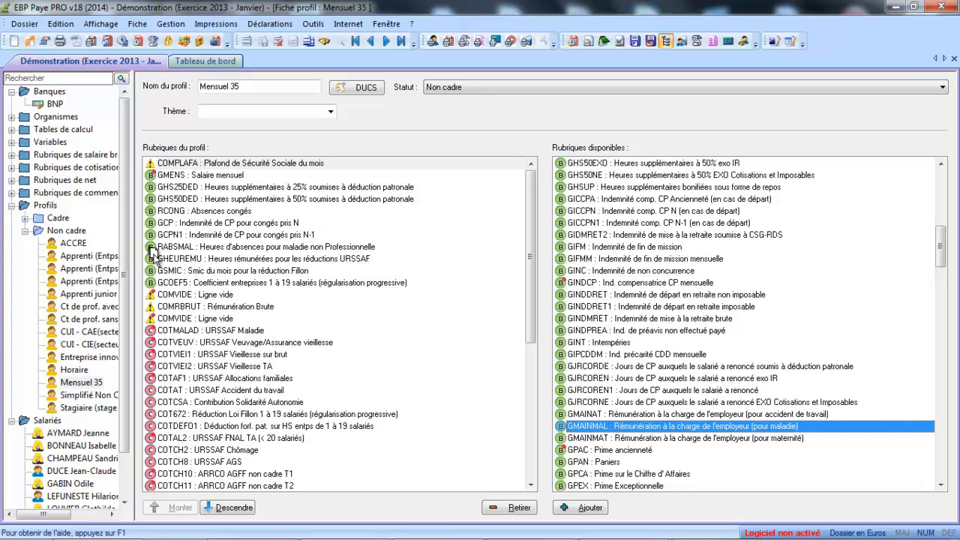
pyautogui.moveTo(153, 254); pyautogui.dragTo(156, 259)
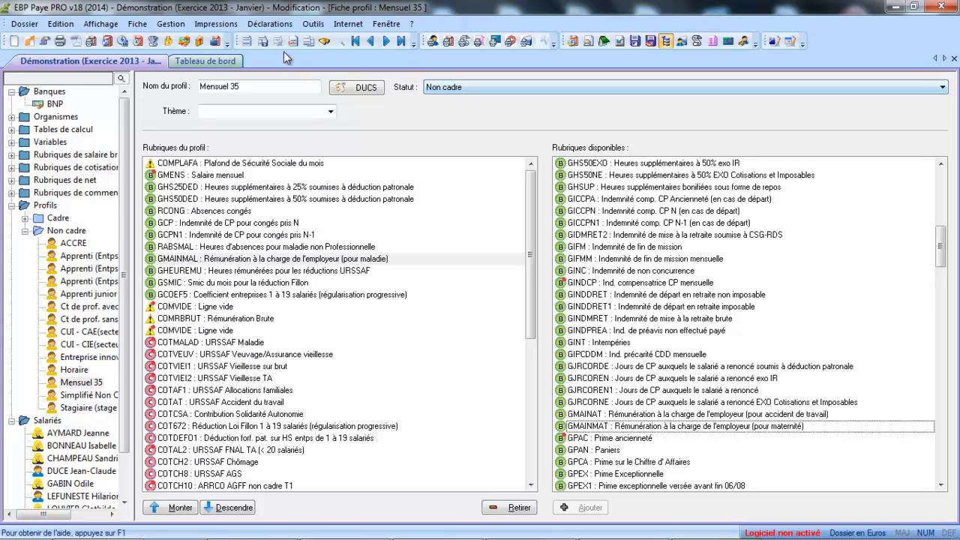
pyautogui.click(263, 43)
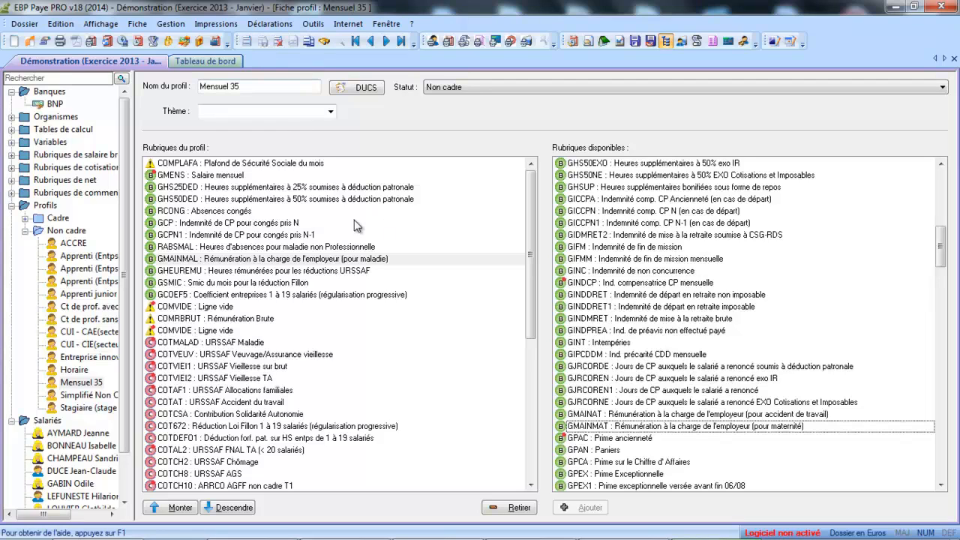
pyautogui.click(221, 63)
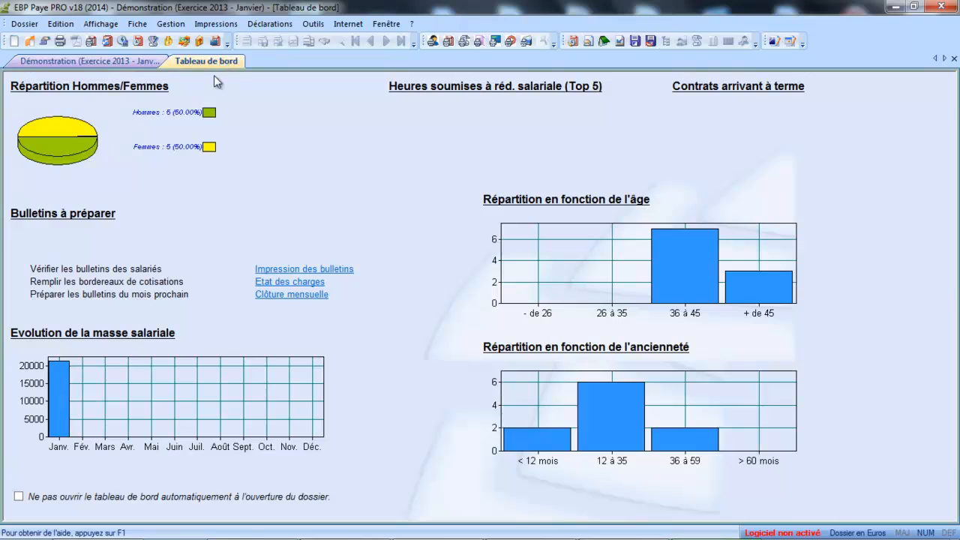
pyautogui.click(97, 61)
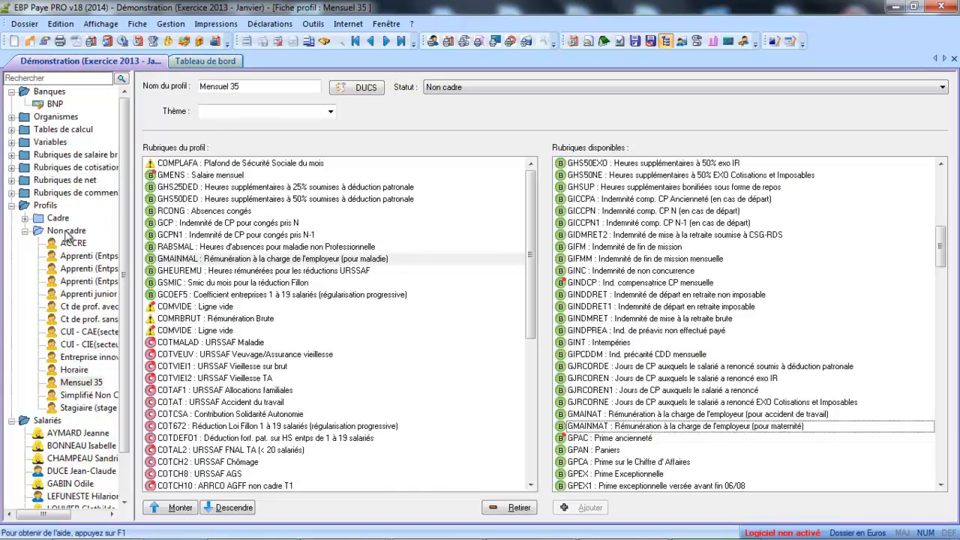
# Preview the first listed employee's January payslip and examine the sickness lines, net pay and period totals.
pyautogui.doubleClick(72, 435)
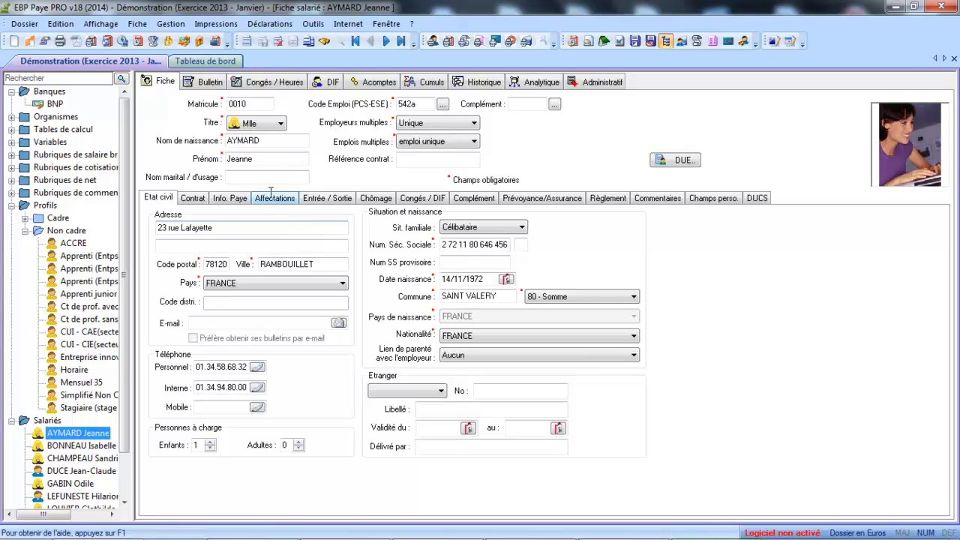
pyautogui.click(210, 82)
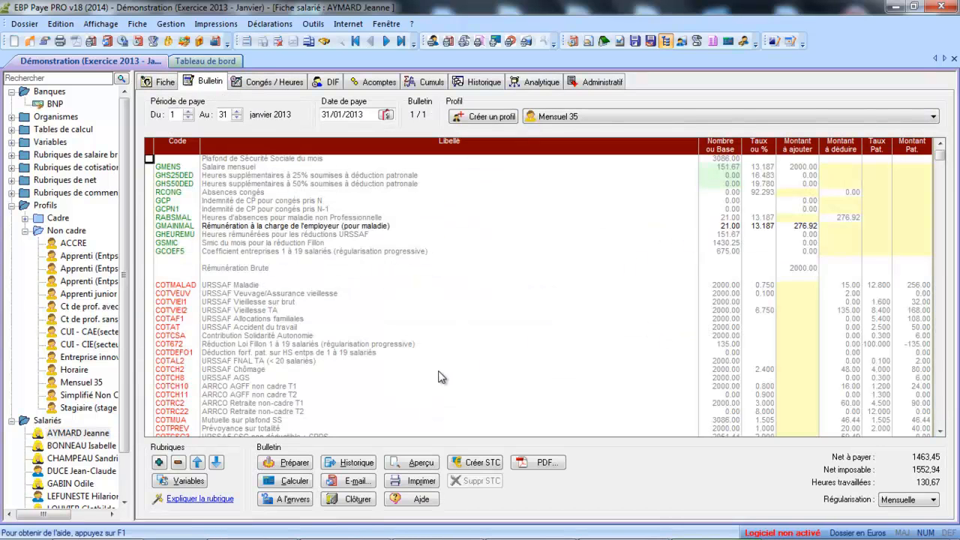
pyautogui.click(412, 465)
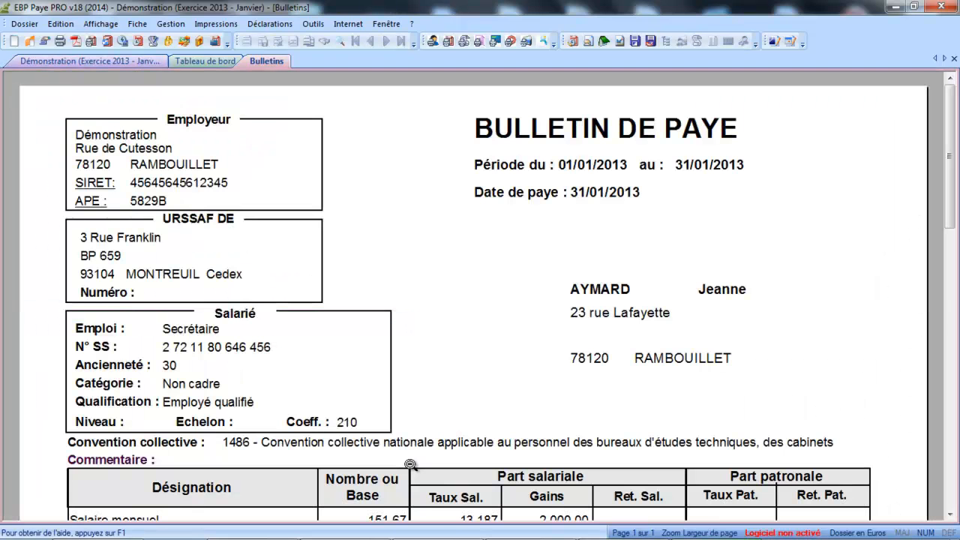
pyautogui.moveTo(952, 206); pyautogui.dragTo(952, 277)
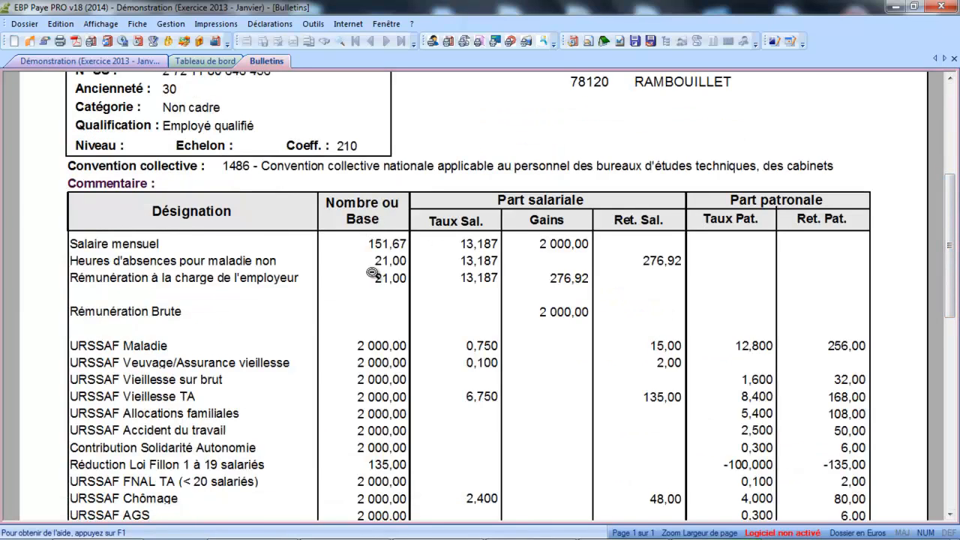
pyautogui.moveTo(953, 246); pyautogui.dragTo(952, 395)
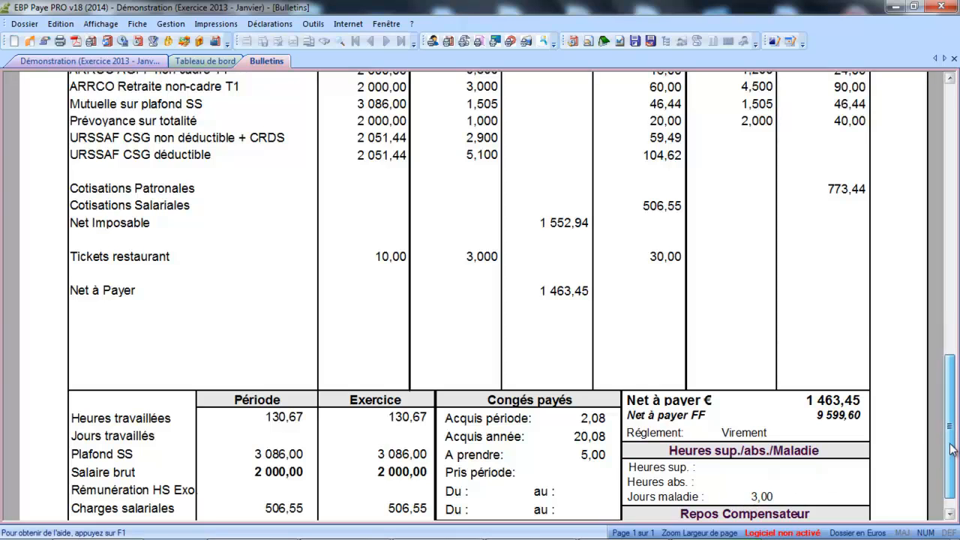
pyautogui.scroll(-3, 951, 454)
pyautogui.moveTo(950, 453); pyautogui.dragTo(951, 165)
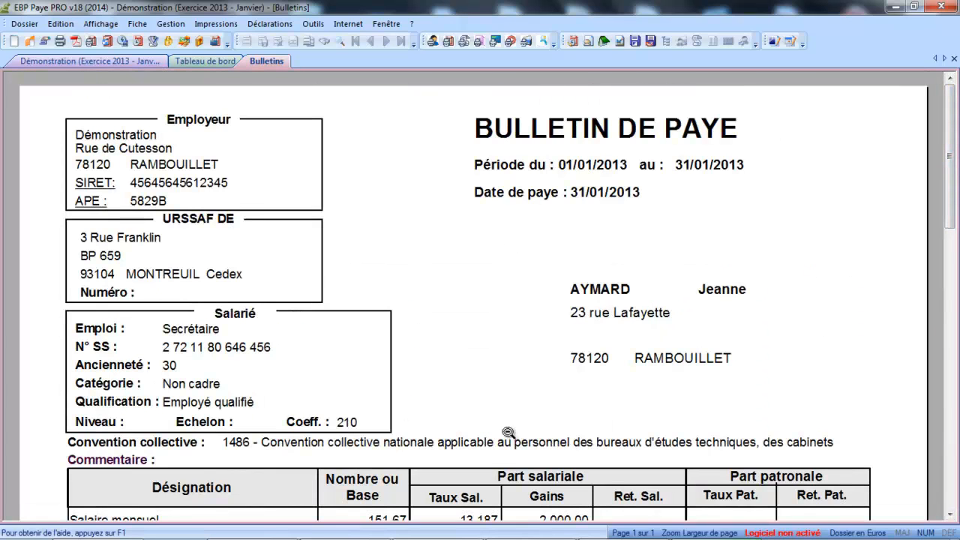